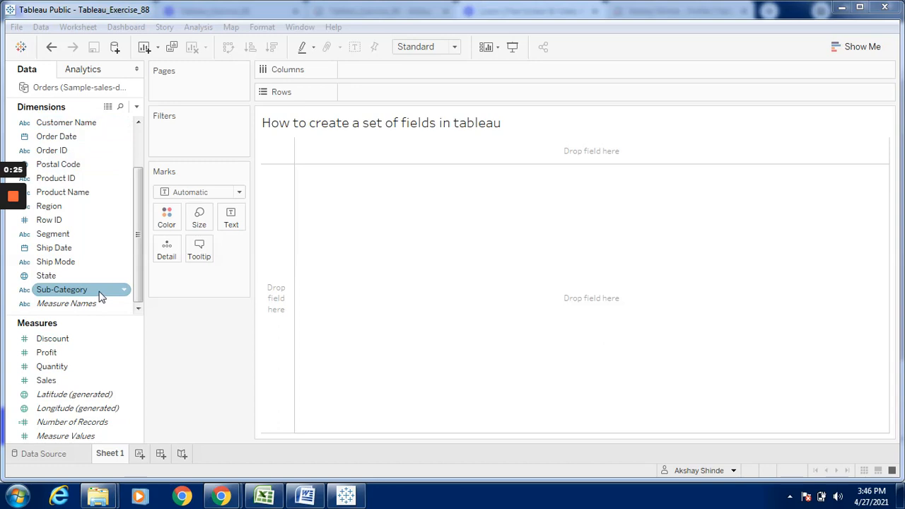
# - Build a horizontal bar chart with summed Sales on columns and Sub-Category on rows
pyautogui.moveTo(100, 298); pyautogui.dragTo(410, 73)
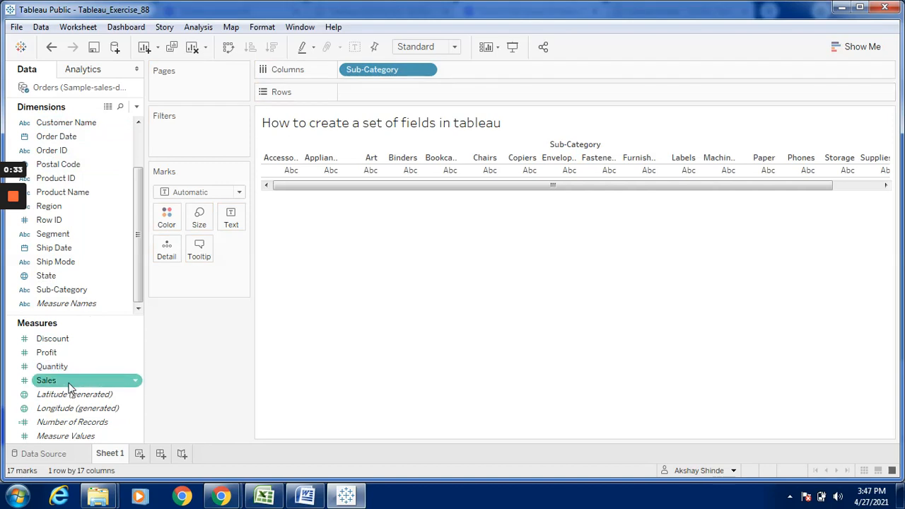
pyautogui.moveTo(69, 387); pyautogui.dragTo(375, 95)
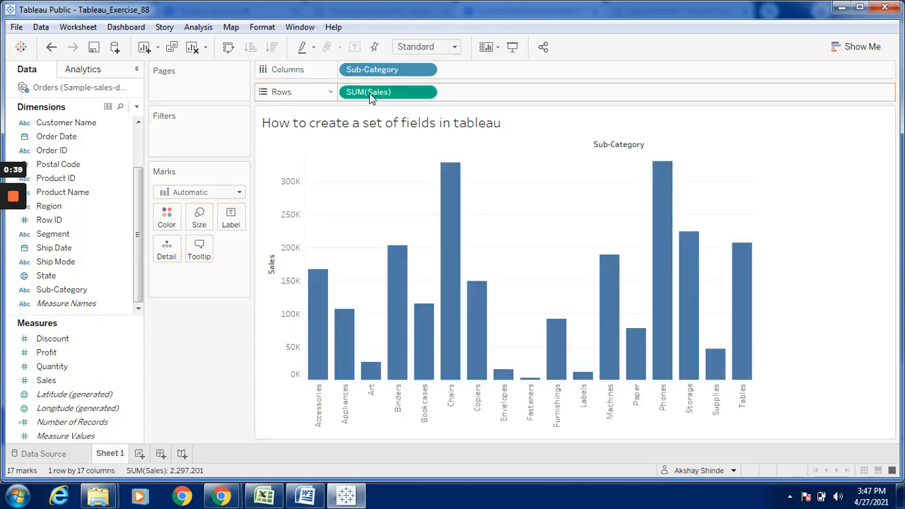
pyautogui.click(228, 48)
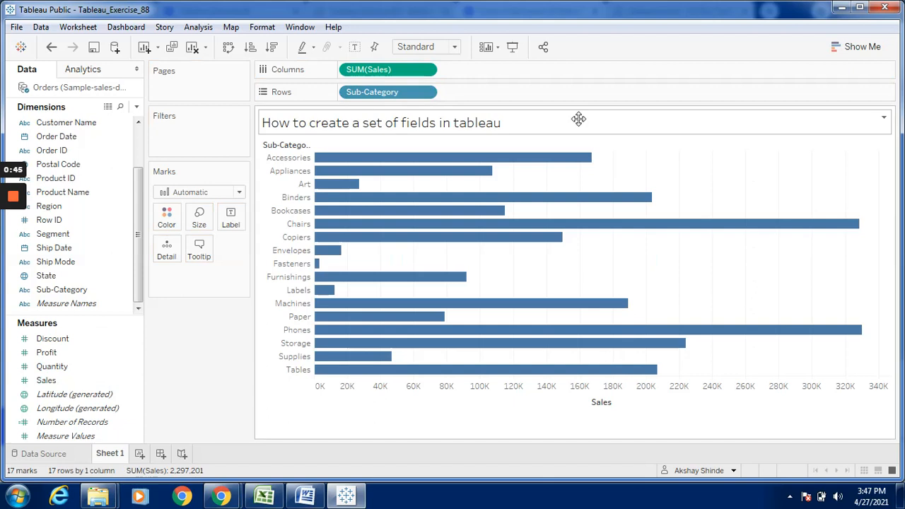
pyautogui.click(841, 48)
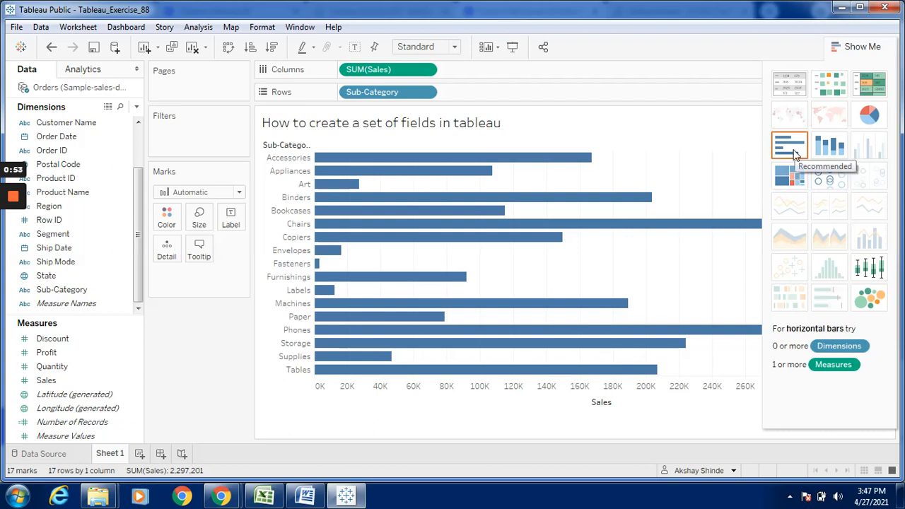
pyautogui.click(860, 51)
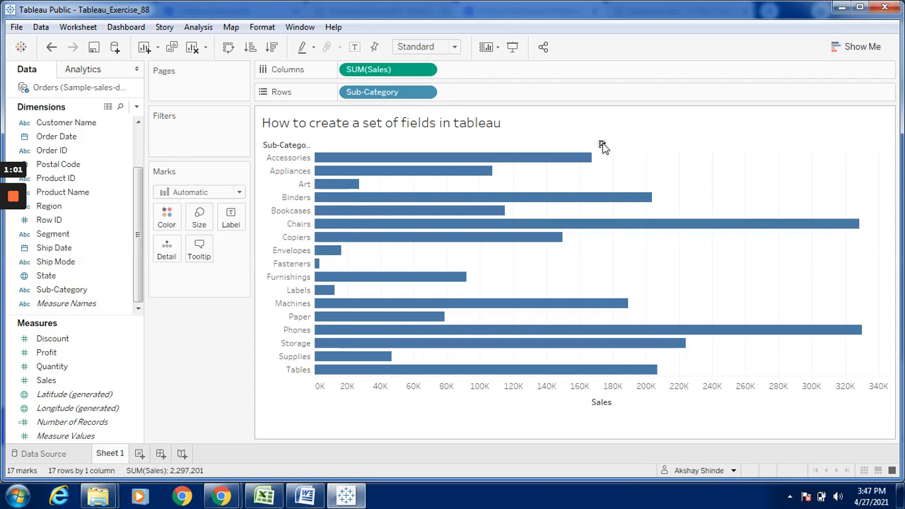
# - Sort the sub-categories by descending Sales and widen the row header column to fit the full Sub-Category label
pyautogui.click(601, 145)
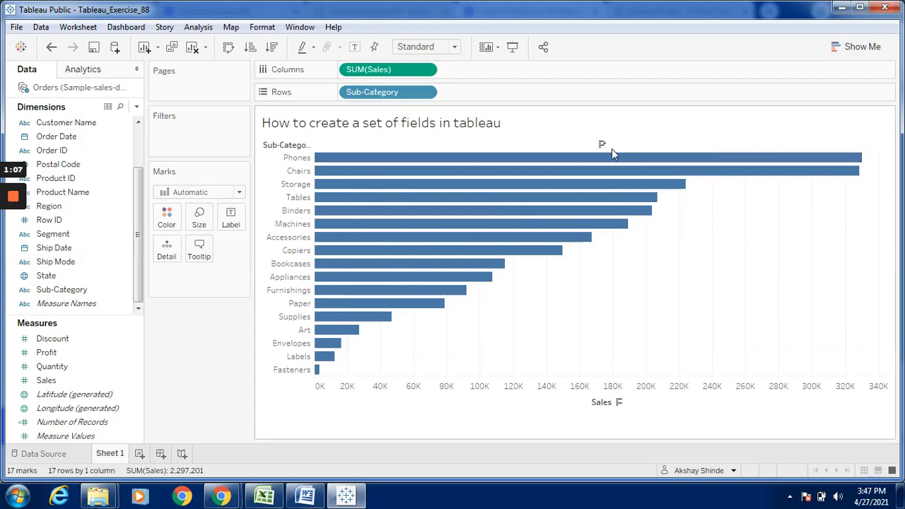
pyautogui.moveTo(615, 160)
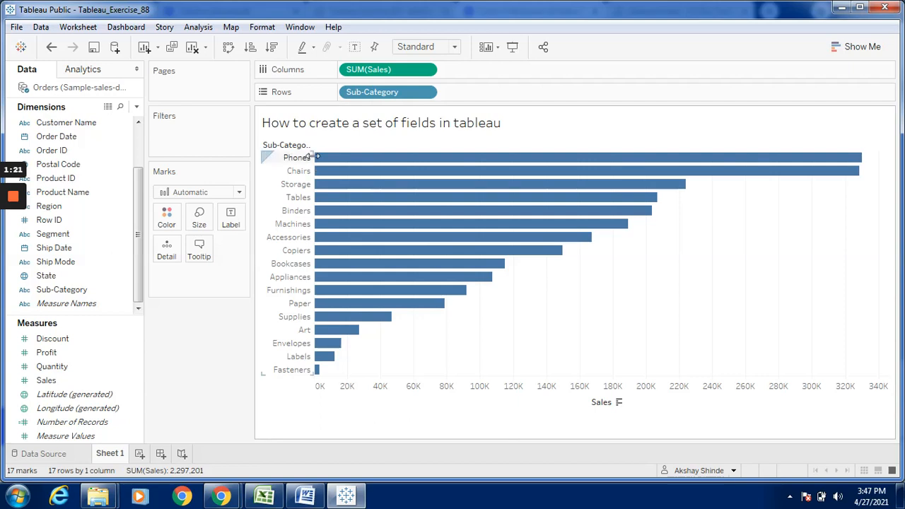
pyautogui.moveTo(314, 156); pyautogui.dragTo(335, 159)
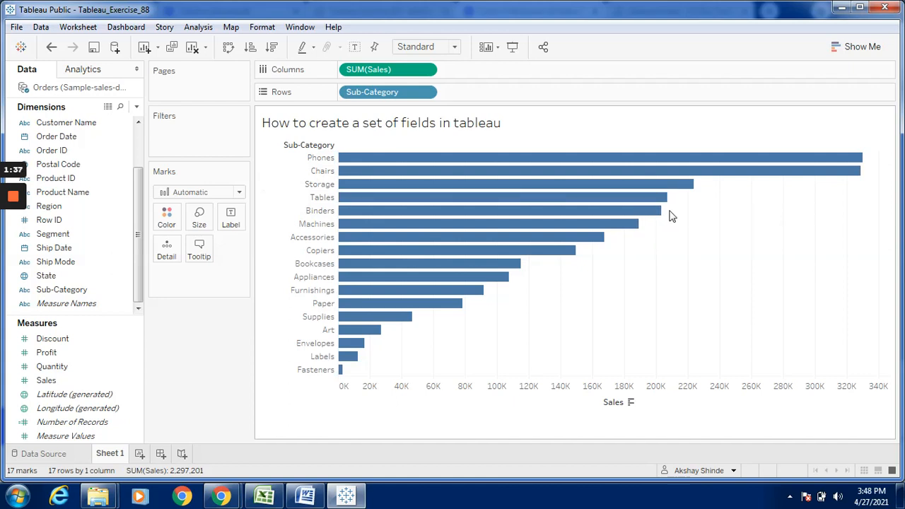
# - Create a set with the default name from the Phones, Chairs, Storage, Tables and Binders bars, and clear the selection
pyautogui.moveTo(669, 210); pyautogui.dragTo(634, 149)
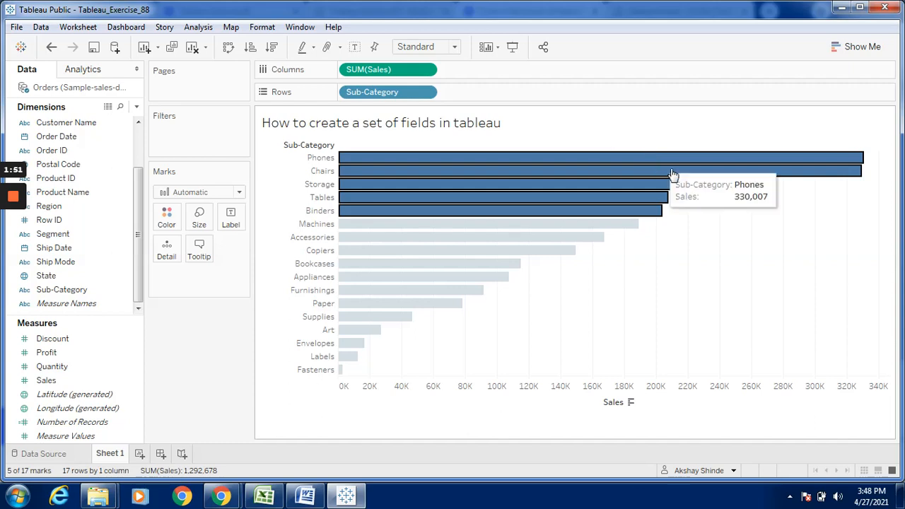
pyautogui.click(689, 213)
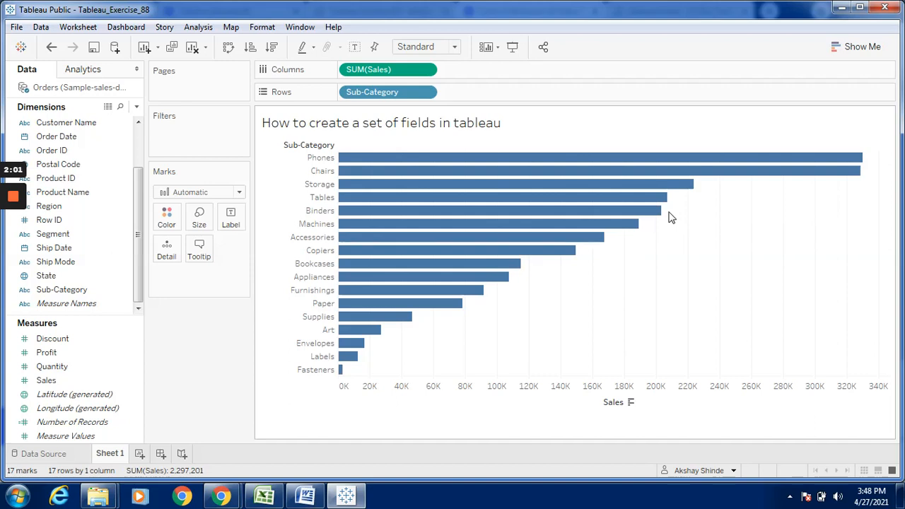
pyautogui.moveTo(670, 218); pyautogui.dragTo(612, 147)
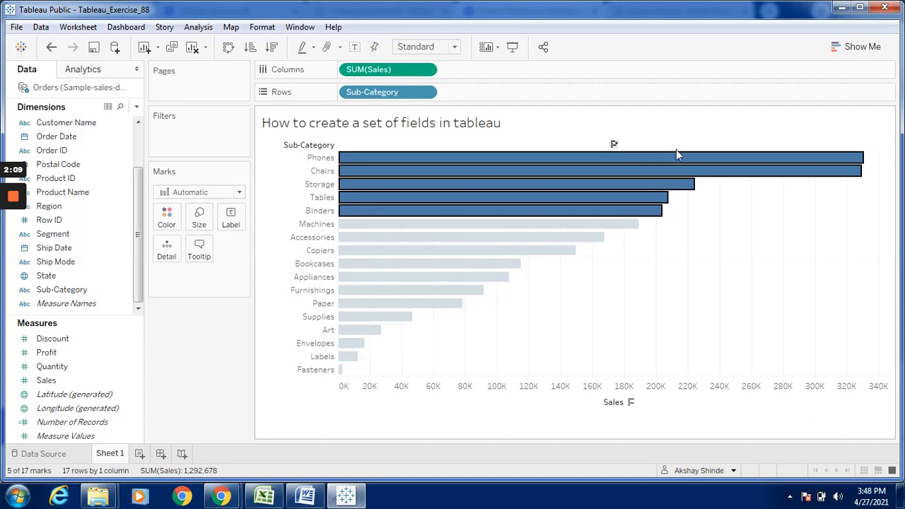
pyautogui.moveTo(701, 165)
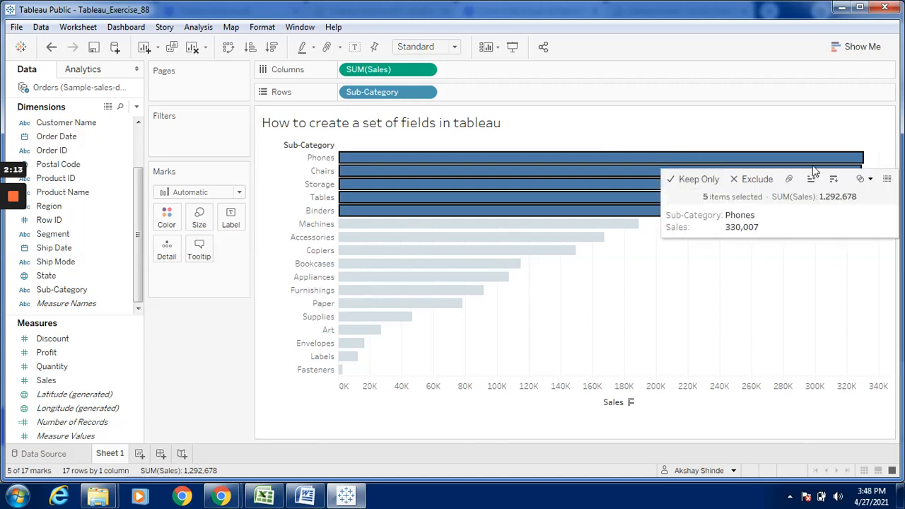
pyautogui.click(867, 180)
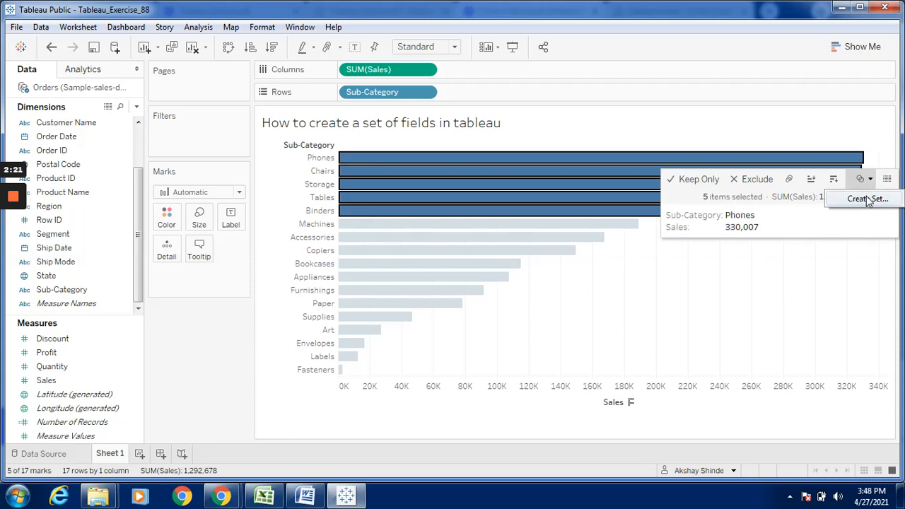
pyautogui.click(866, 198)
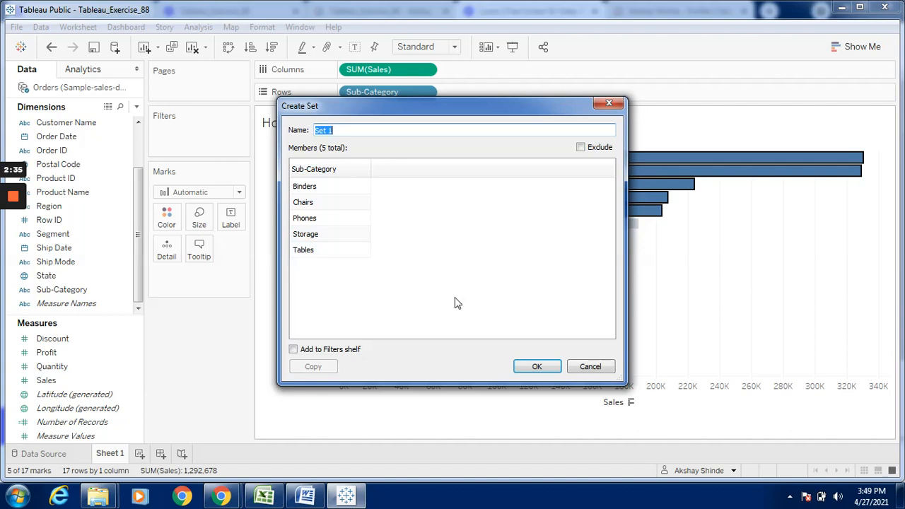
pyautogui.click(535, 367)
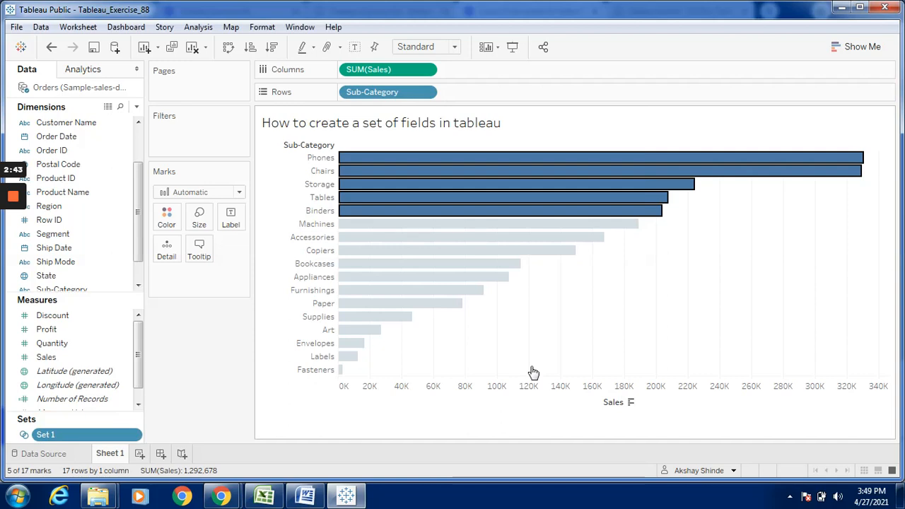
pyautogui.click(567, 337)
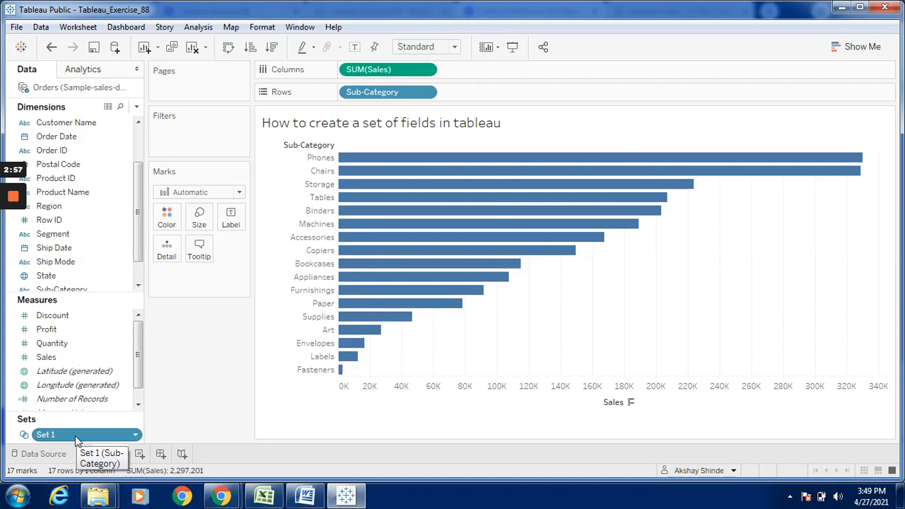
# - Color the bars by membership in Set 1 and highlight the In and Out members in turn
pyautogui.moveTo(75, 436); pyautogui.dragTo(161, 223)
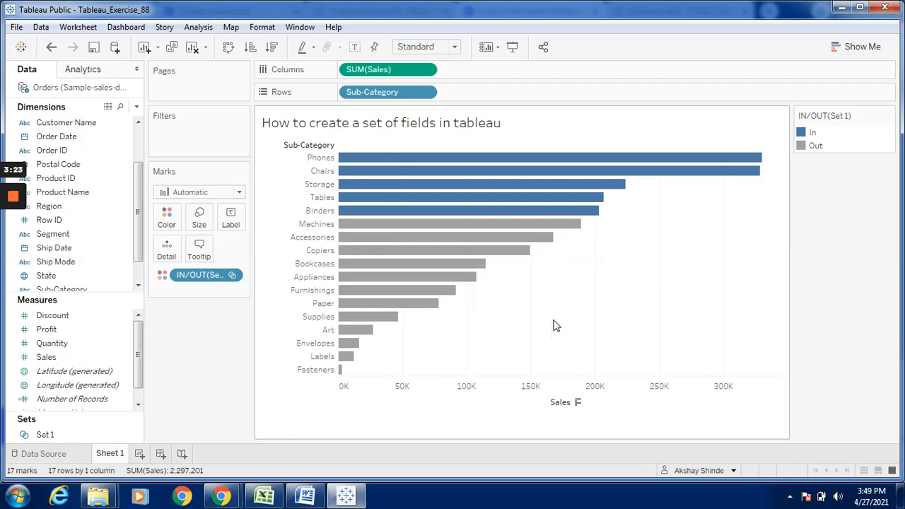
pyautogui.click(808, 135)
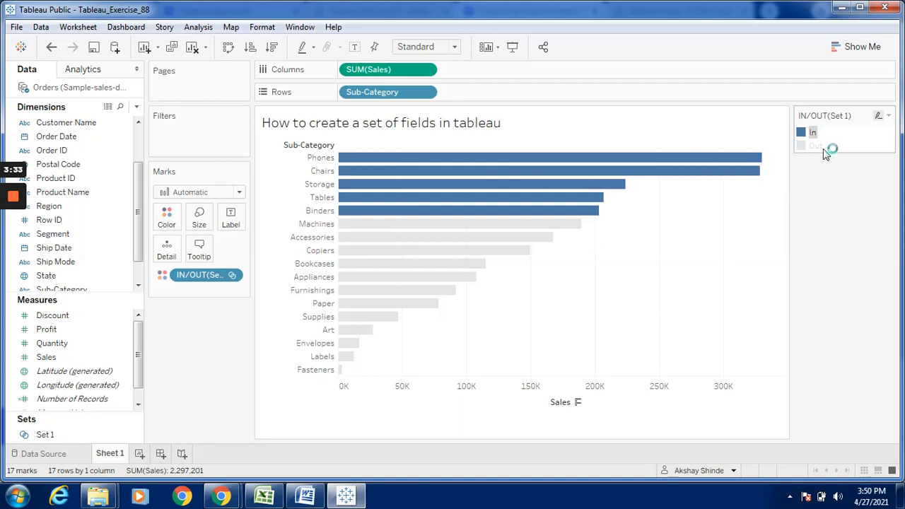
pyautogui.click(817, 147)
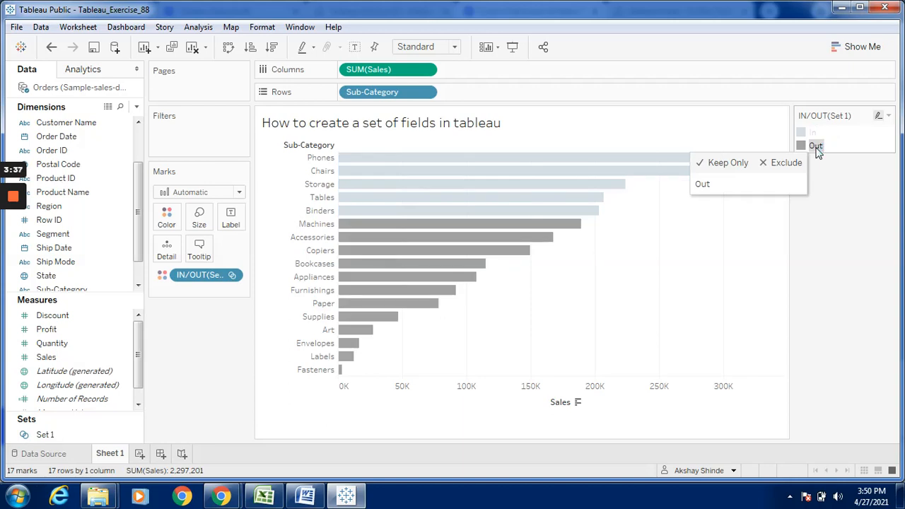
pyautogui.click(614, 247)
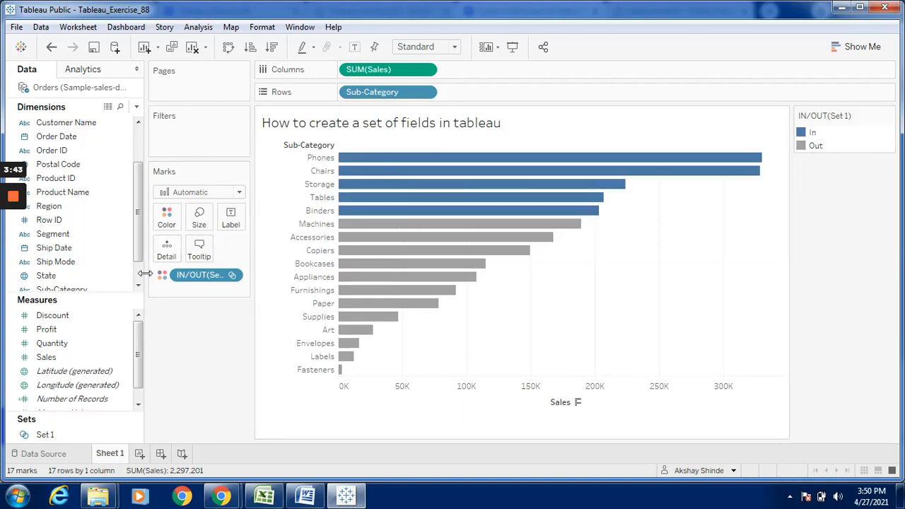
# - Start creating another set from the Sub-Category dimension
pyautogui.scroll(-1, 106, 261)
pyautogui.click(120, 249)
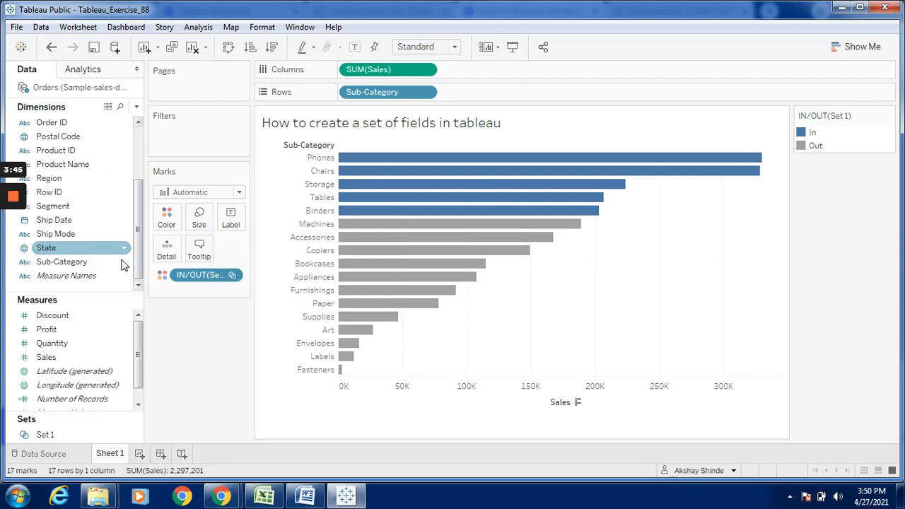
pyautogui.click(121, 262)
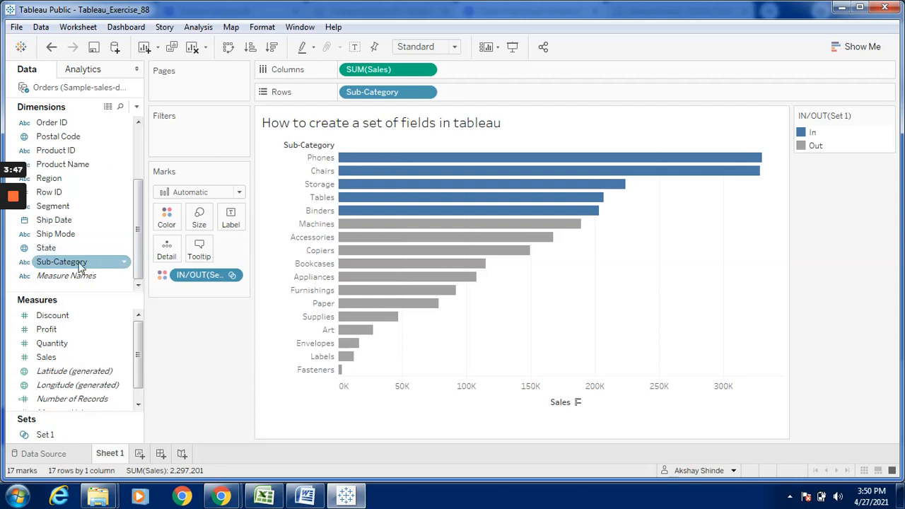
pyautogui.click(125, 261)
pyautogui.click(128, 262)
pyautogui.moveTo(202, 115)
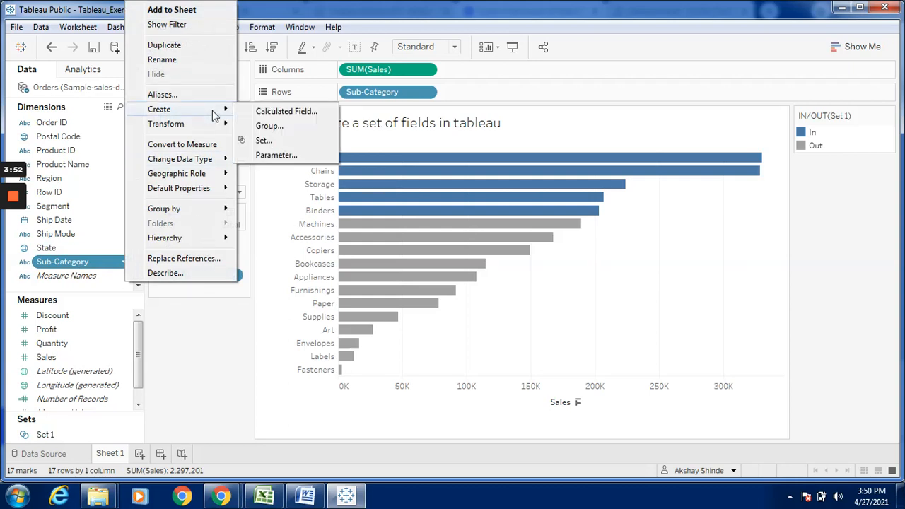
pyautogui.click(267, 141)
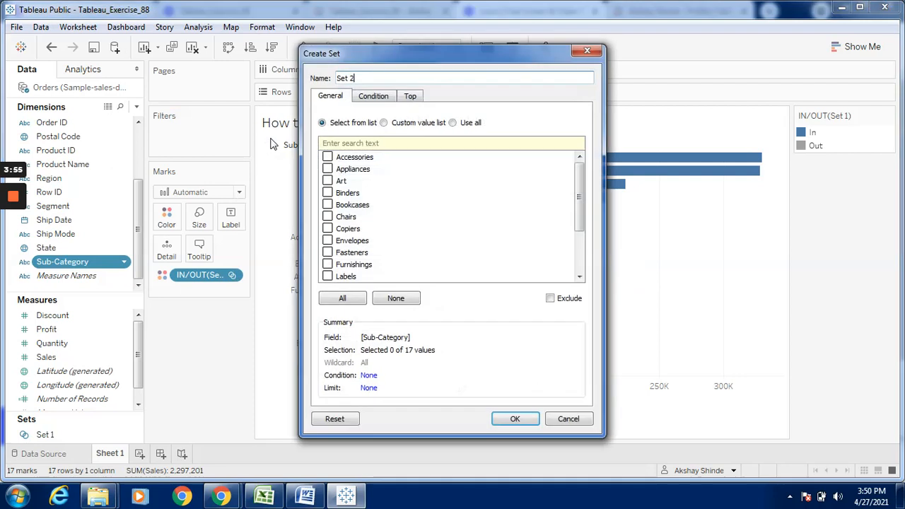
# - Review the new set's condition options, try a Top 10 limit by sum of Sales, and discard the set
pyautogui.click(377, 96)
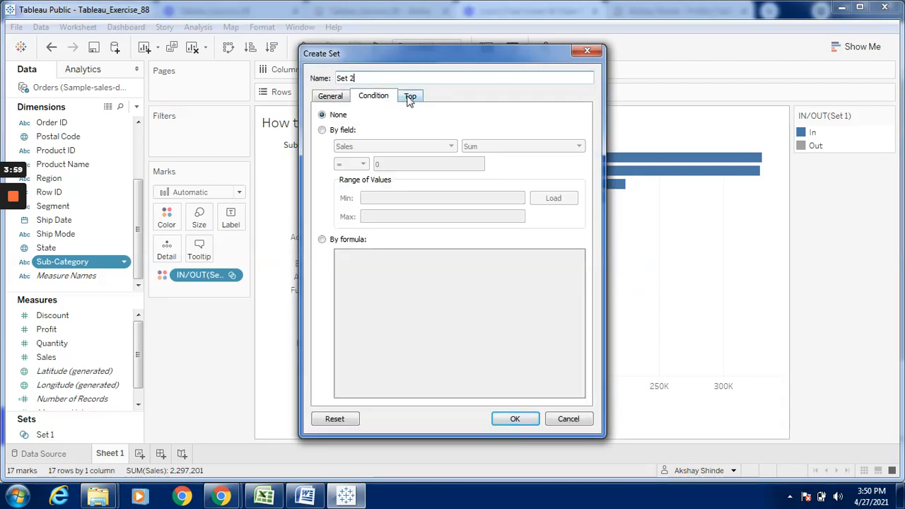
pyautogui.click(410, 96)
pyautogui.click(322, 130)
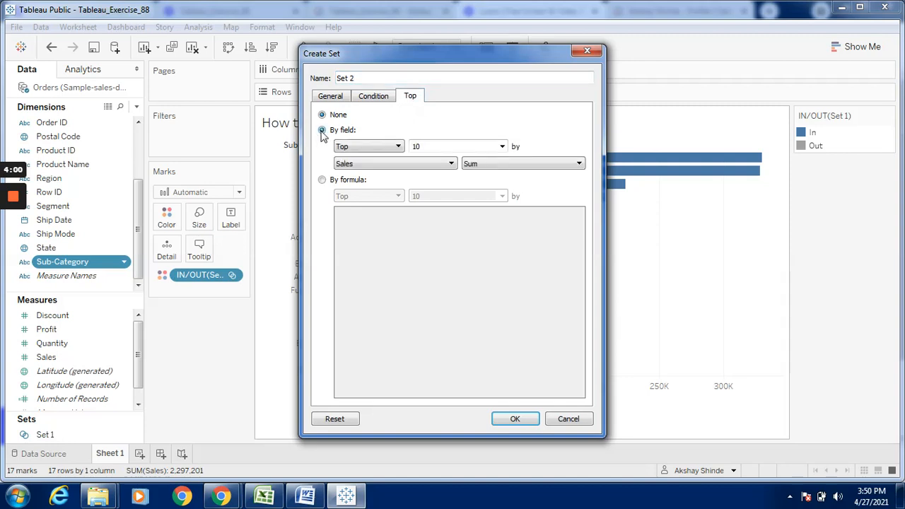
pyautogui.click(362, 147)
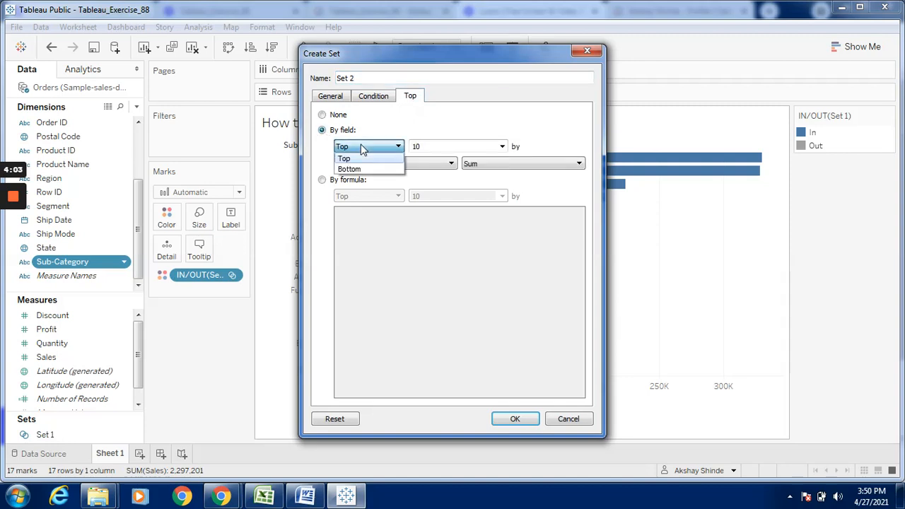
pyautogui.click(385, 131)
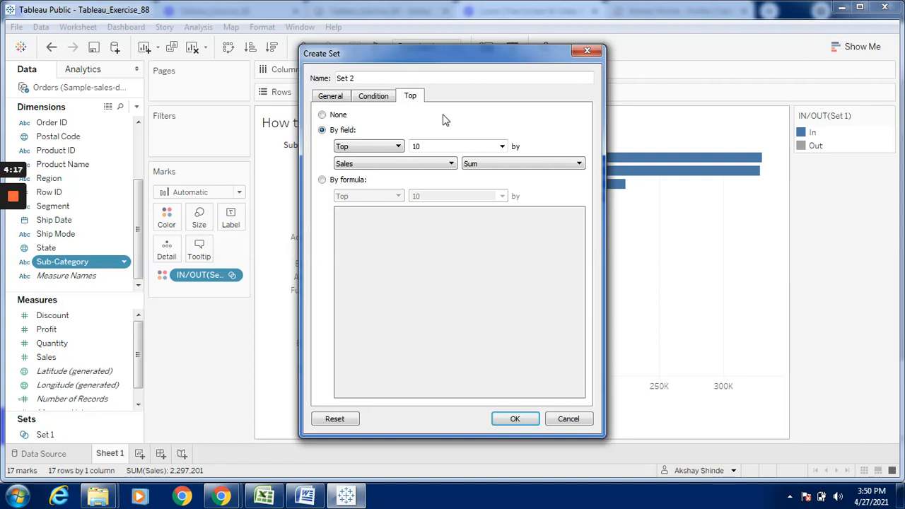
pyautogui.click(587, 52)
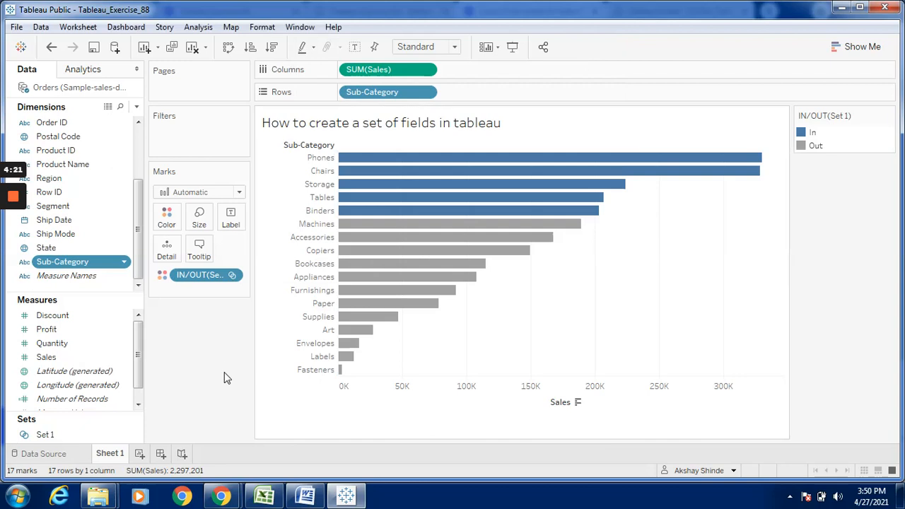